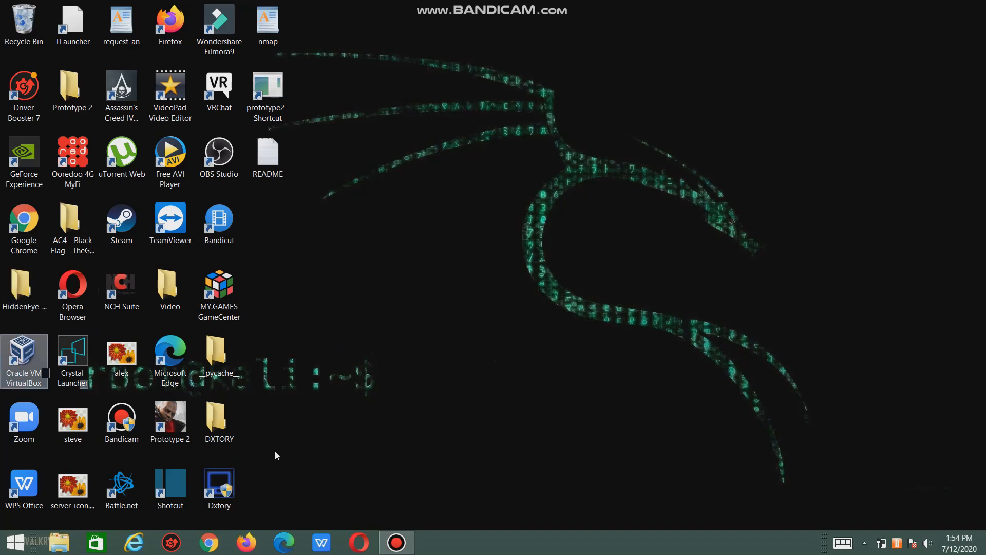
# Step: Switch to Firefox and go to the VirtualBox downloads page at virtualbox.org/wiki/Downloads
pyautogui.click(24, 362)
pyautogui.click(247, 543)
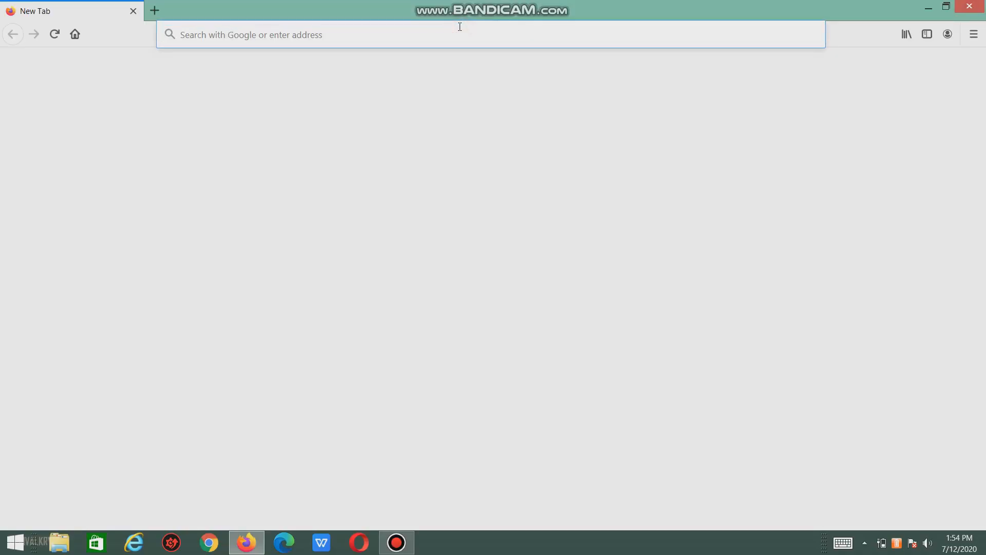
pyautogui.write('vir')
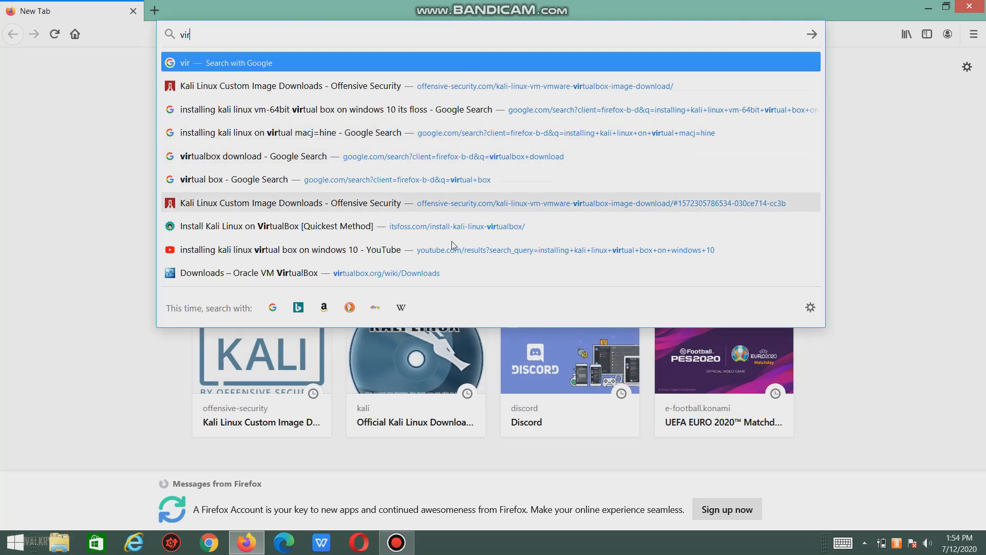
pyautogui.click(456, 273)
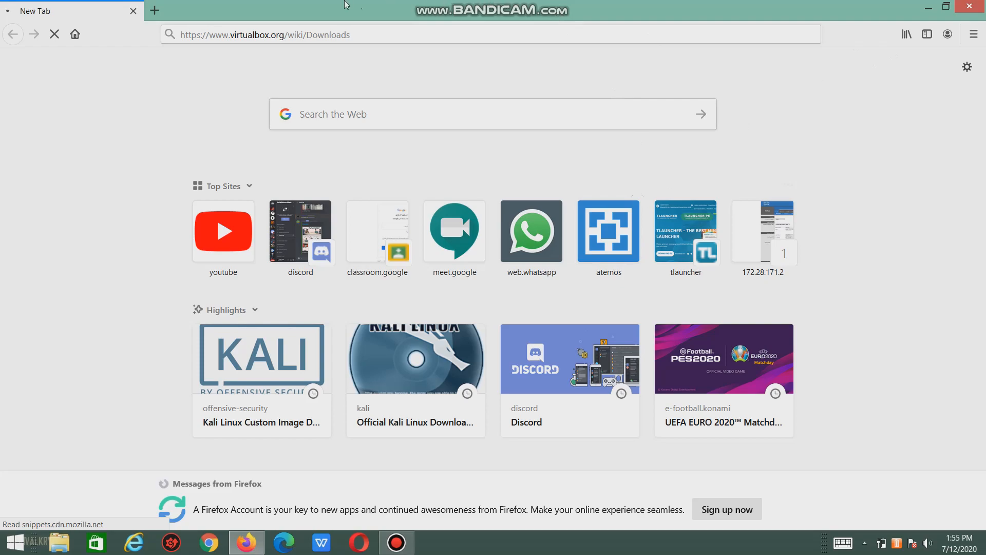
# Step: Open Offensive Security's Kali Linux virtual images page in a new tab and expand the Kali Linux VirtualBox images list
pyautogui.click(154, 11)
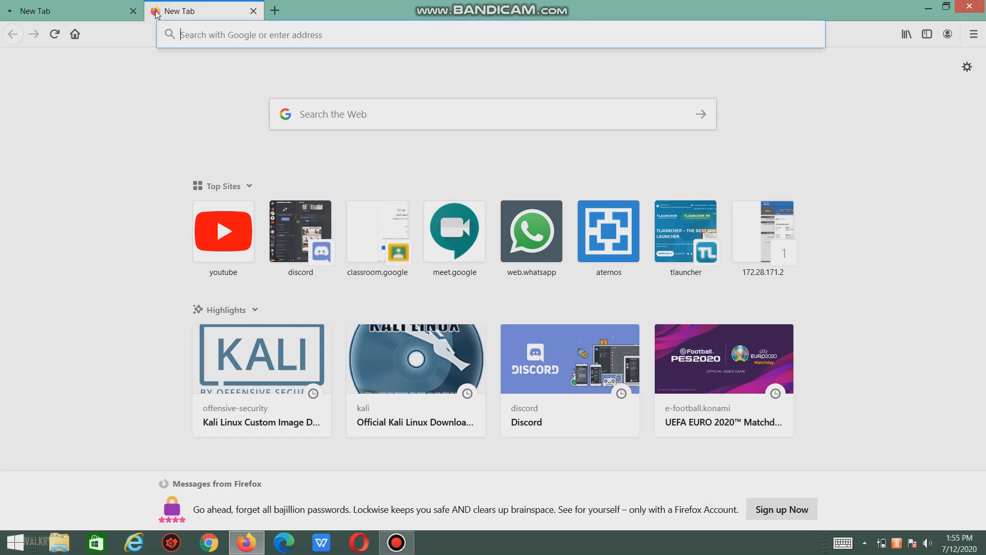
pyautogui.write('ka')
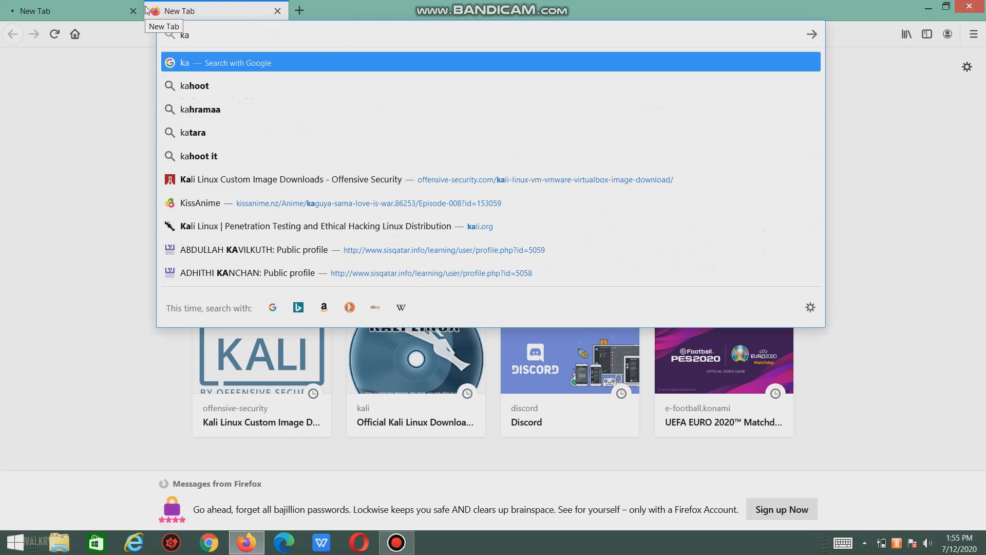
pyautogui.write('li')
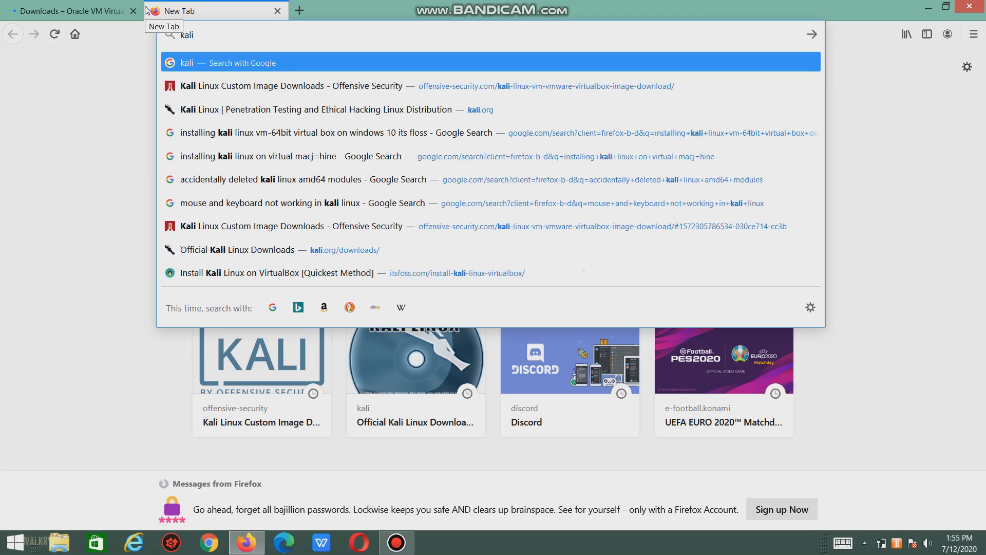
pyautogui.click(579, 91)
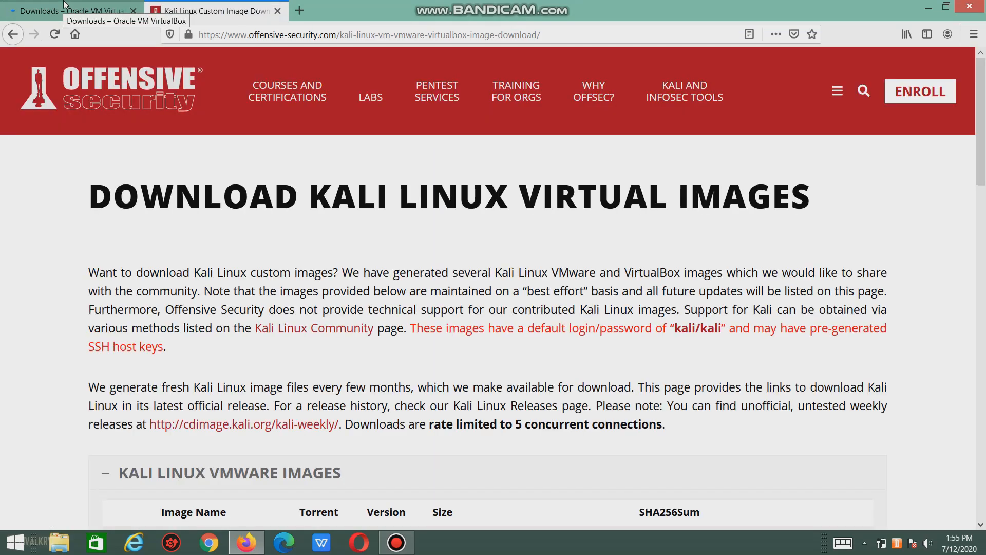
pyautogui.scroll(-6, 651, 463)
pyautogui.click(217, 284)
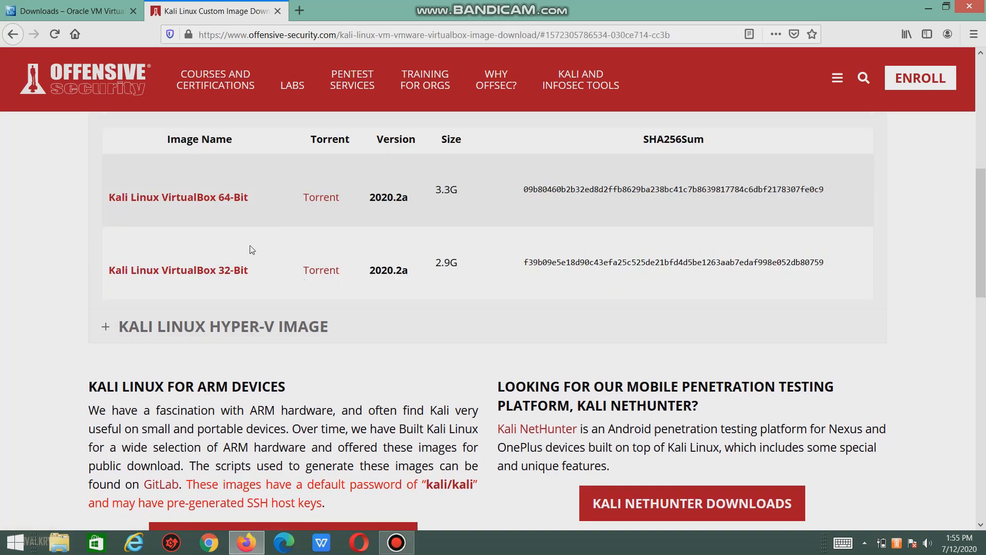
pyautogui.scroll(4, 198, 379)
pyautogui.scroll(-4, 366, 304)
pyautogui.scroll(1, 260, 308)
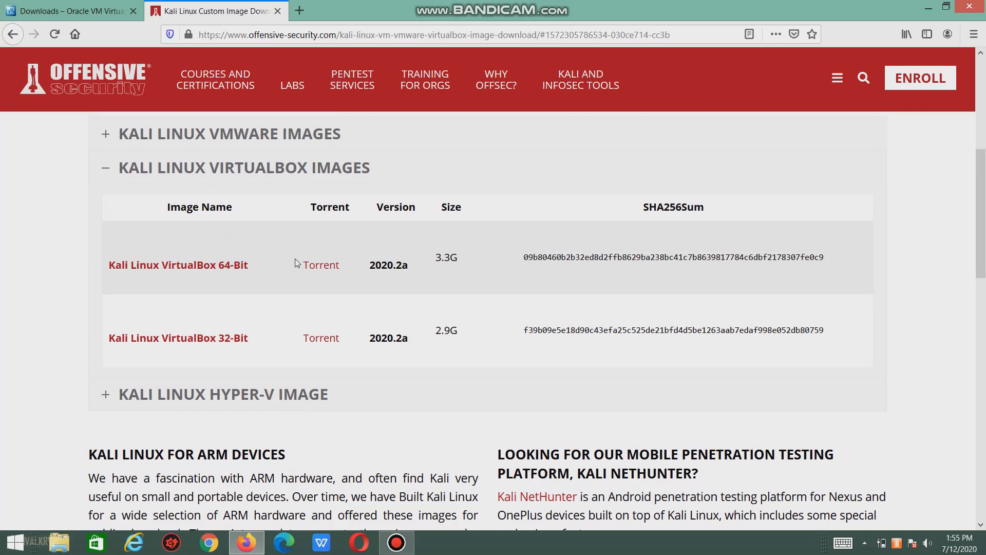
# Step: Look over the platform packages and extension pack on the VirtualBox downloads page
pyautogui.click(115, 11)
pyautogui.scroll(-10, 335, 326)
pyautogui.scroll(15, 352, 250)
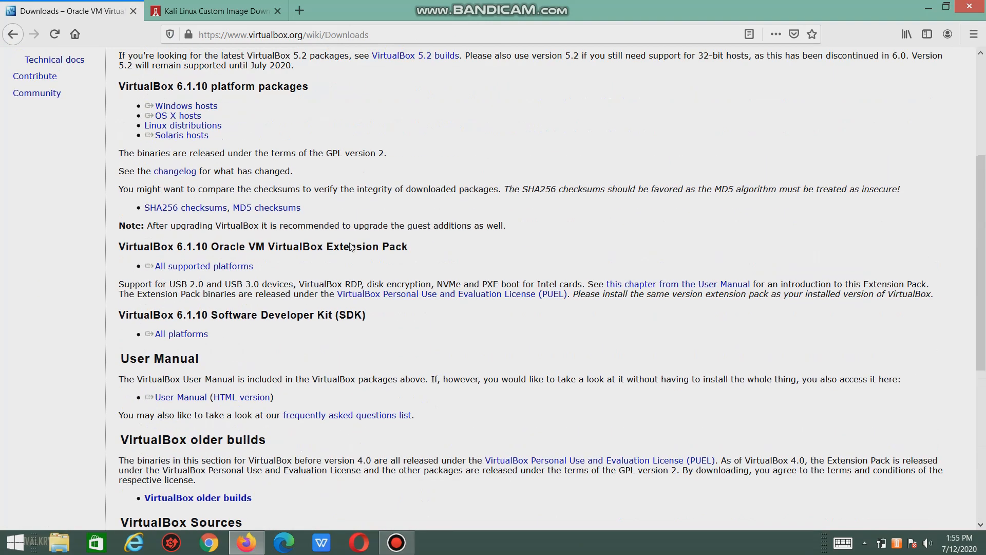
# Step: Request the Kali Linux VirtualBox 64-Bit image from the Offensive Security page and cancel its download prompt
pyautogui.click(216, 11)
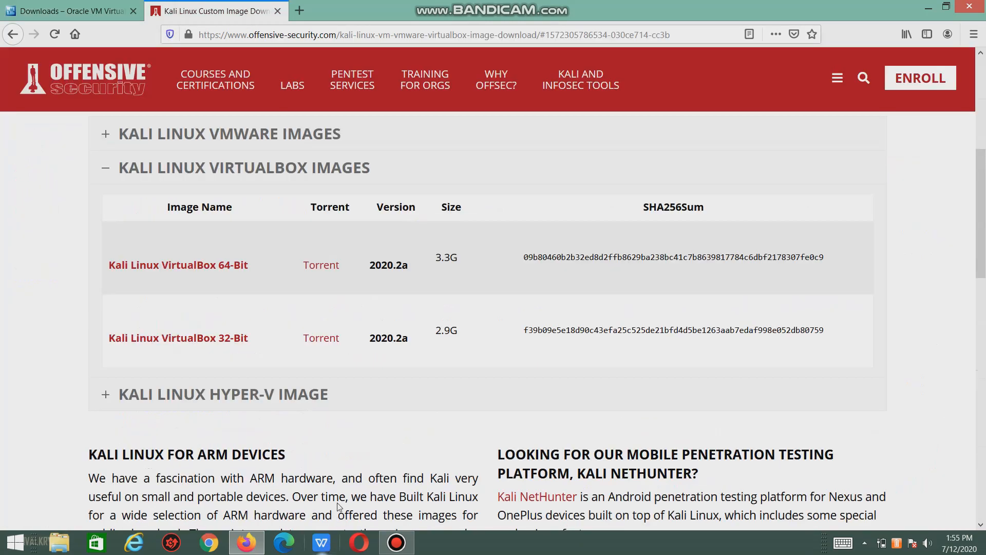
pyautogui.moveTo(721, 6); pyautogui.dragTo(777, 258)
pyautogui.moveTo(929, 266); pyautogui.dragTo(493, 0)
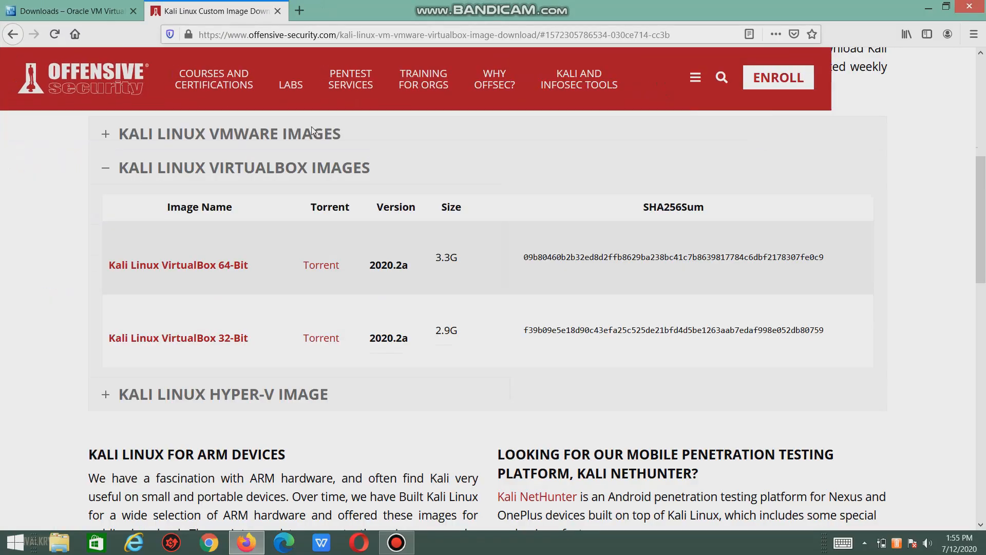
pyautogui.click(212, 271)
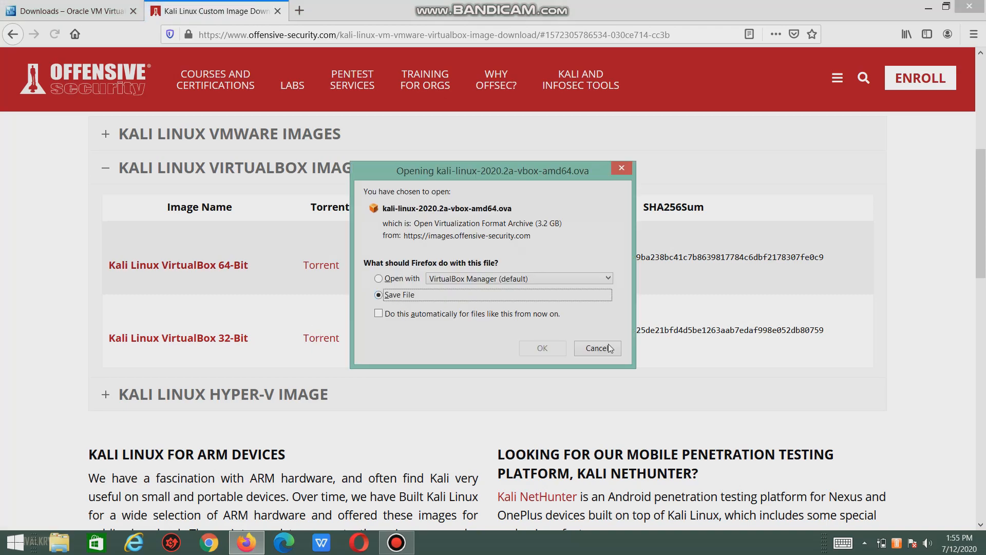
pyautogui.click(582, 354)
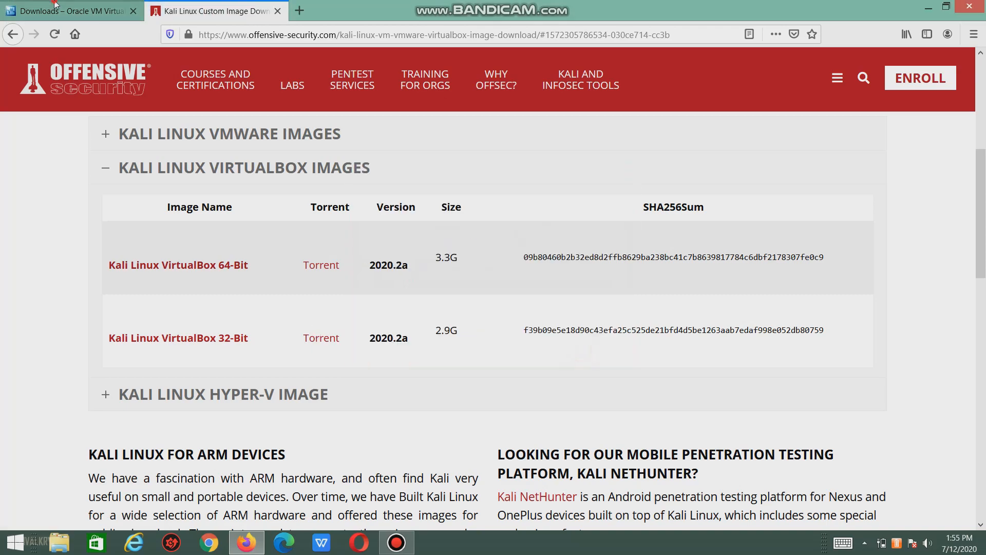
# Step: Request the VirtualBox package for Windows hosts, cancel its download prompt, and minimize the browser
pyautogui.click(67, 11)
pyautogui.scroll(-8, 212, 180)
pyautogui.scroll(4, 195, 128)
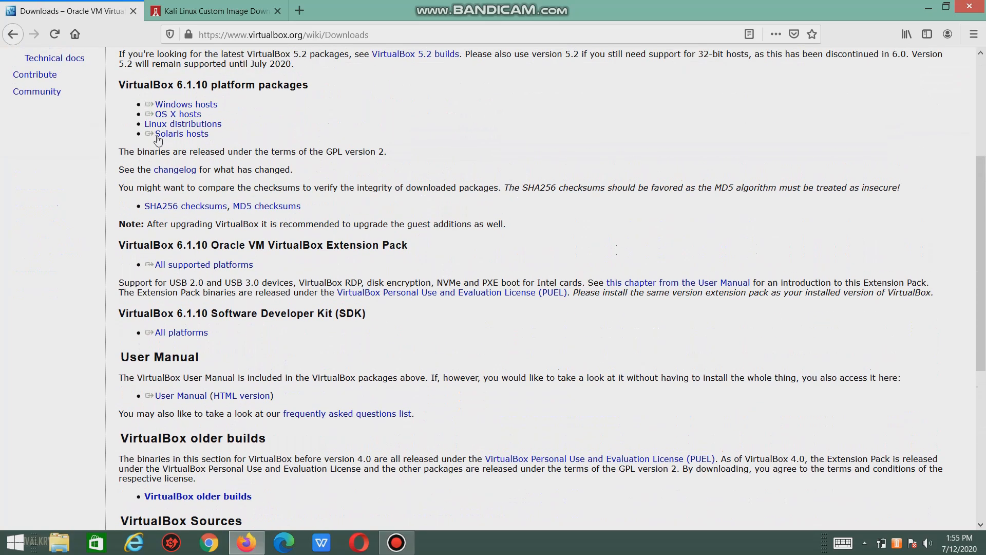
pyautogui.click(182, 103)
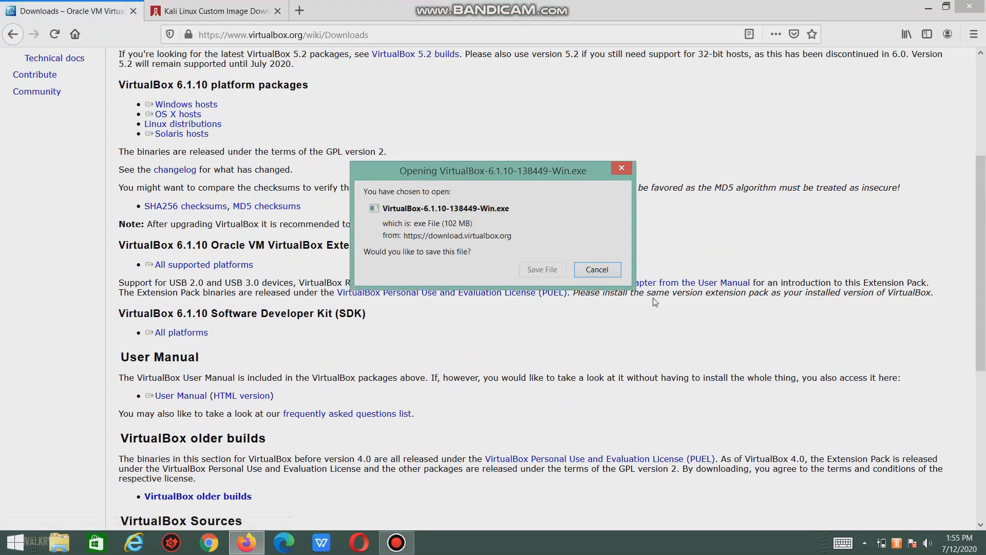
pyautogui.click(614, 273)
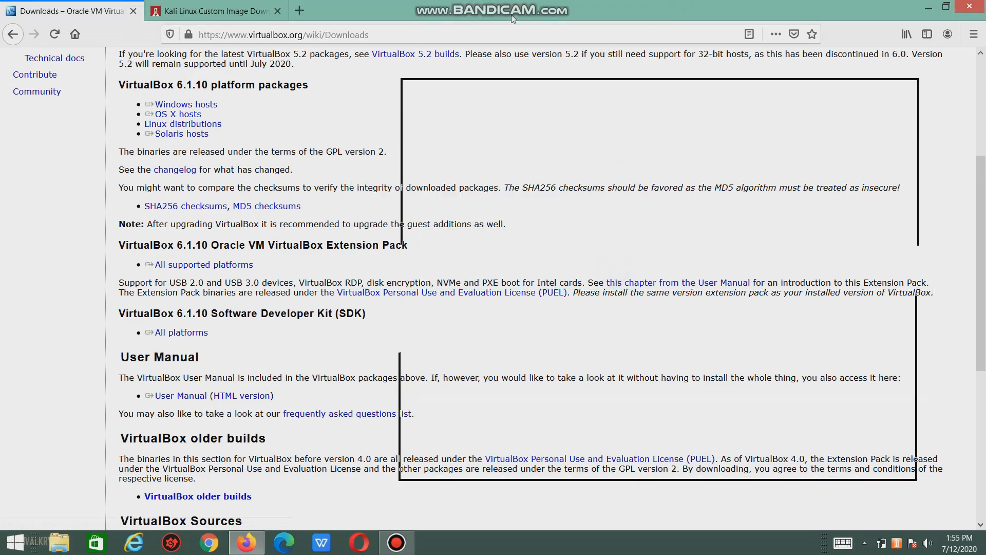
pyautogui.click(929, 9)
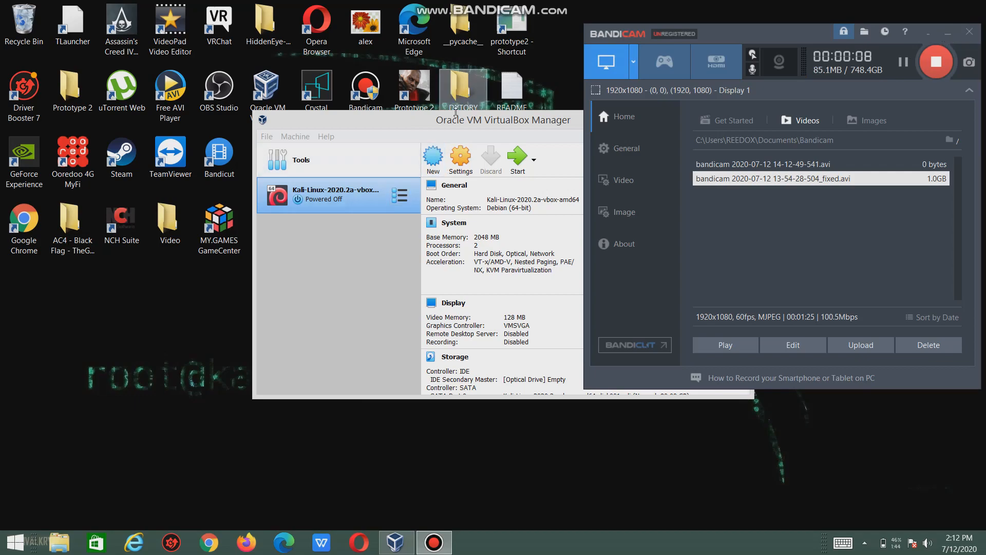
# Step: Move the Oracle VM VirtualBox Manager window clear of the recorder and show its Tools welcome page
pyautogui.moveTo(471, 123); pyautogui.dragTo(349, 25)
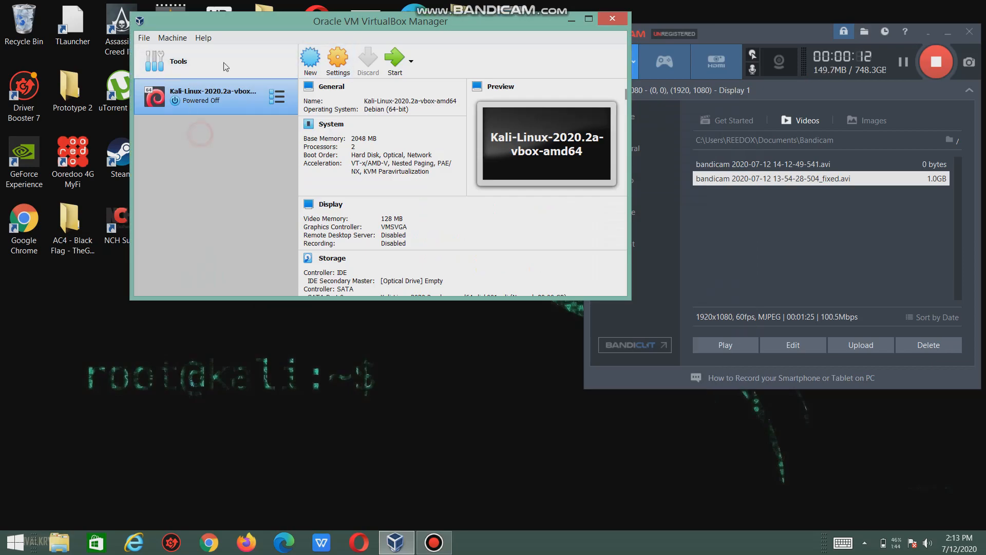
pyautogui.click(281, 108)
pyautogui.click(262, 149)
pyautogui.click(235, 75)
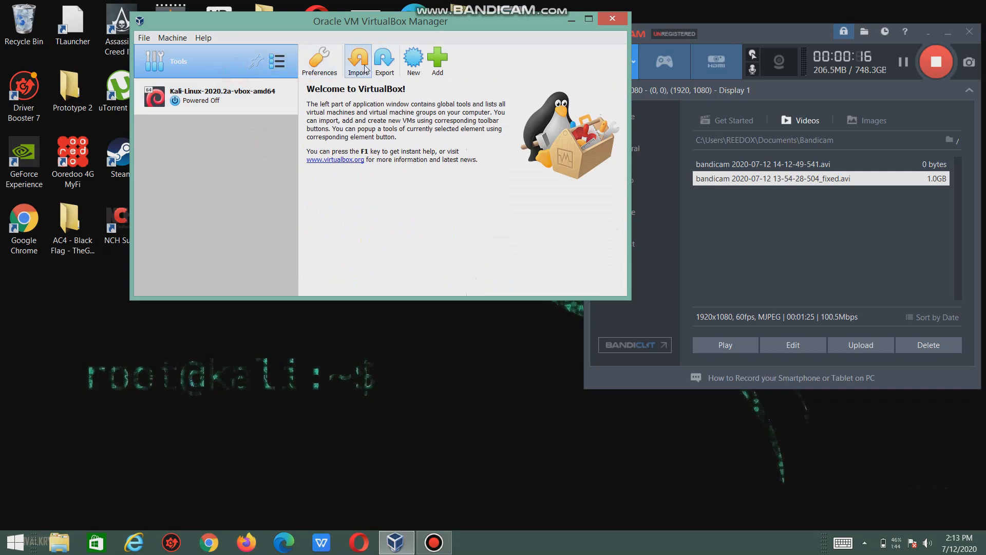
# Step: Start an appliance import and choose kali-linux-2020.2a-vbox-amd64 from the Downloads folder as its source file
pyautogui.click(359, 65)
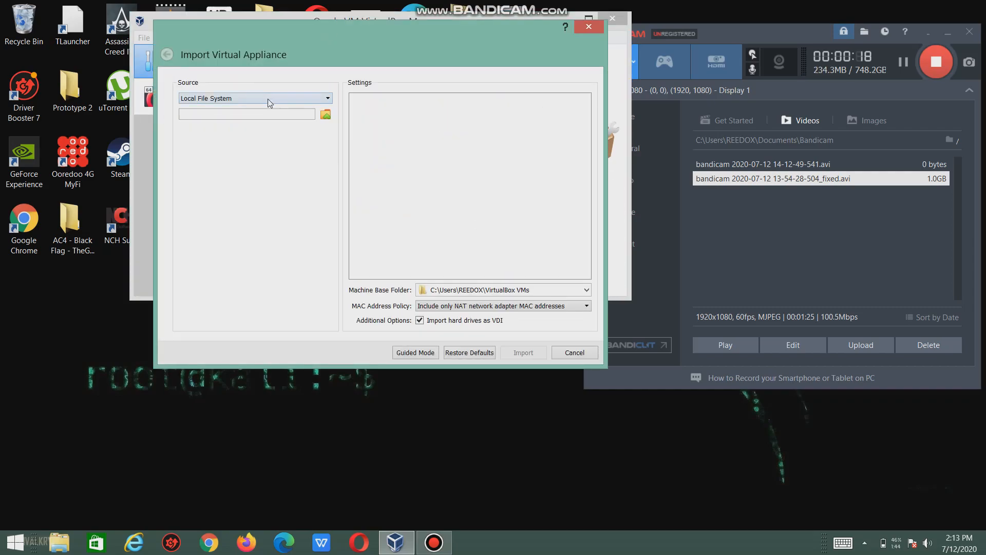
pyautogui.click(326, 114)
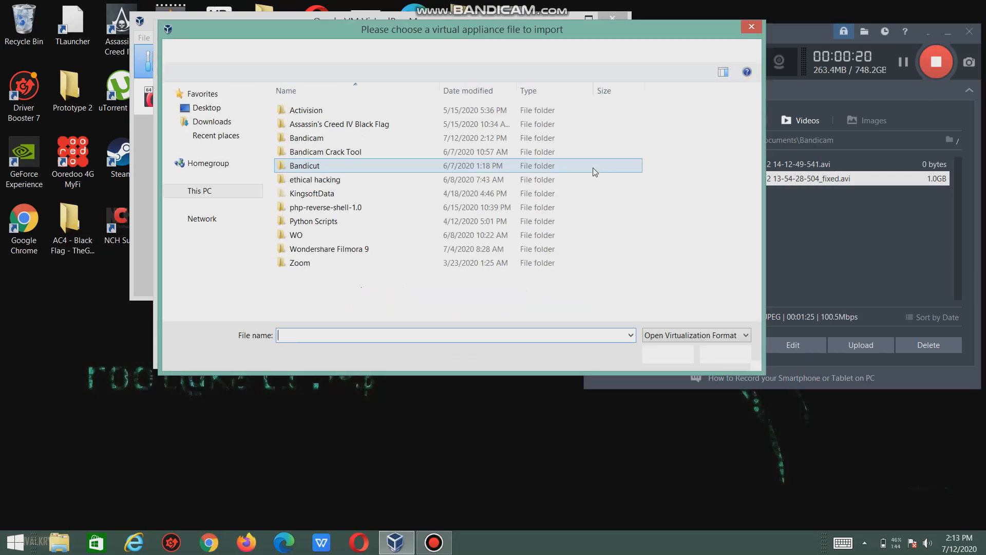
pyautogui.click(226, 124)
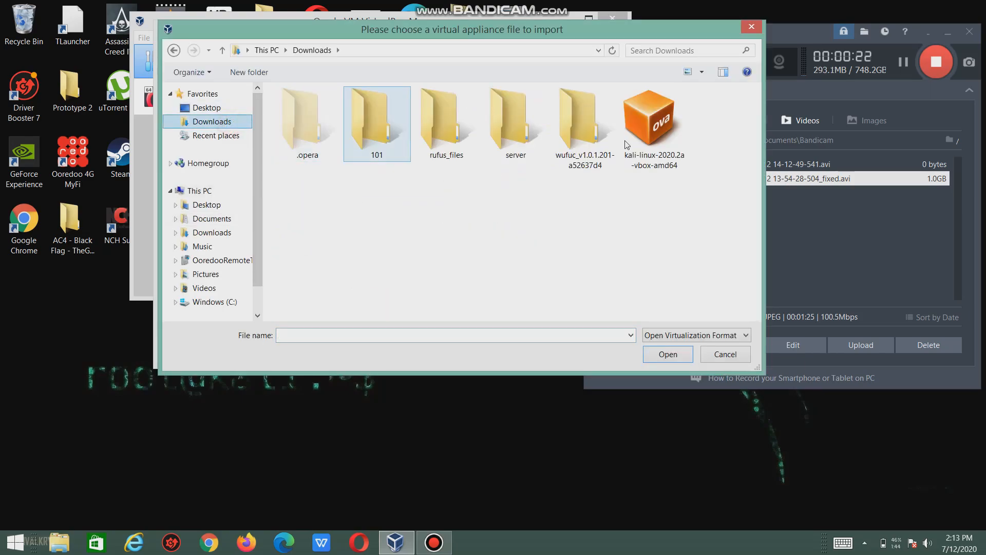
pyautogui.click(626, 141)
pyautogui.doubleClick(626, 142)
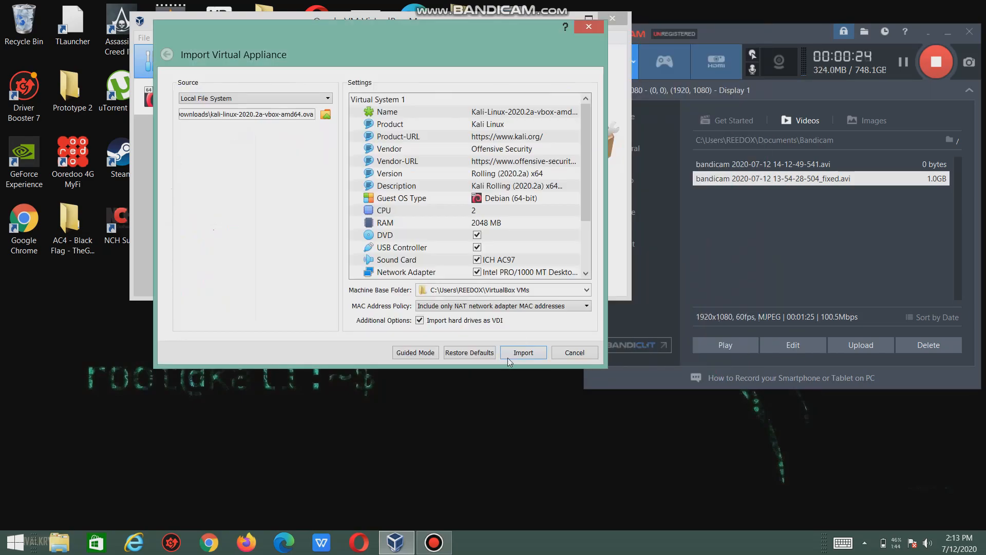
# Step: Run the Kali appliance import, agree to its software license, and cancel the import
pyautogui.click(524, 353)
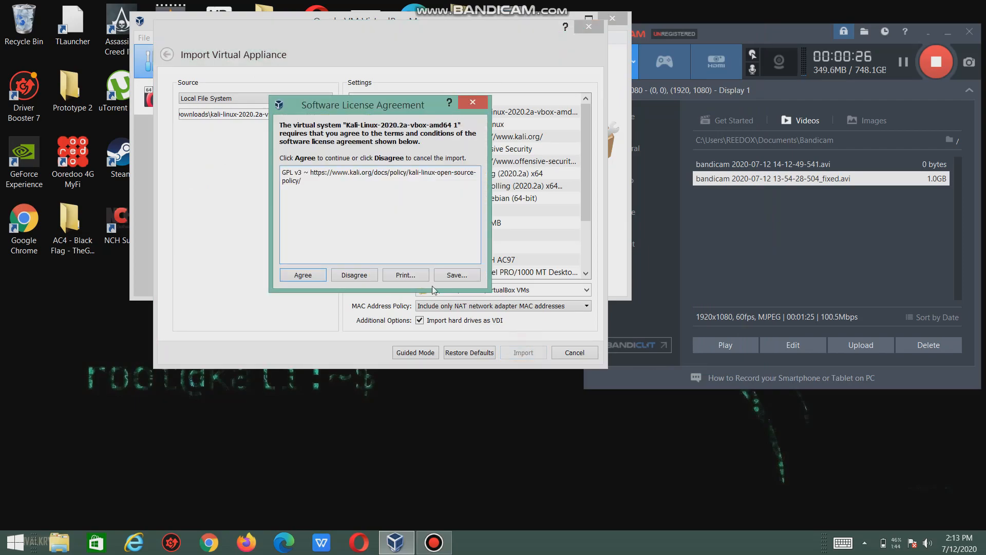
pyautogui.click(310, 277)
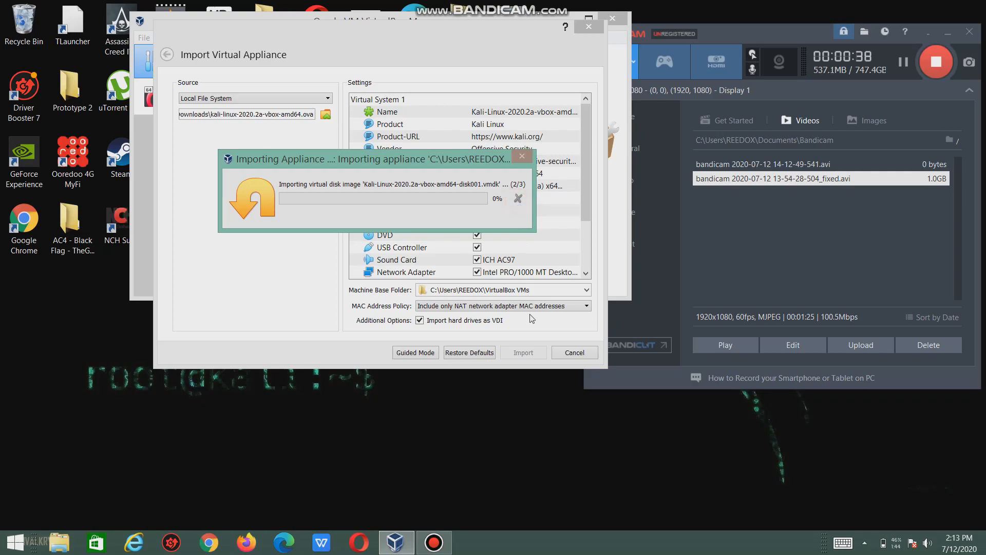
pyautogui.click(517, 199)
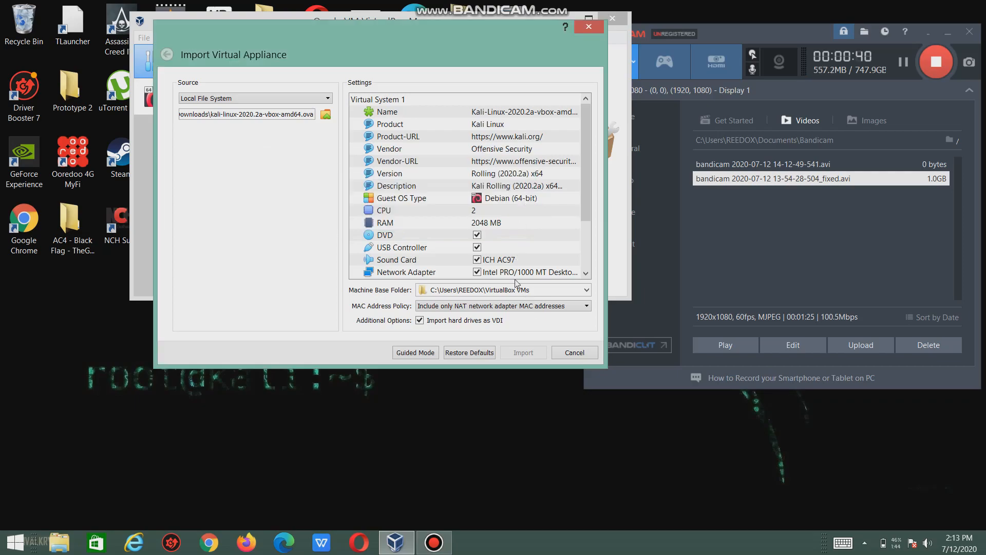
pyautogui.click(575, 354)
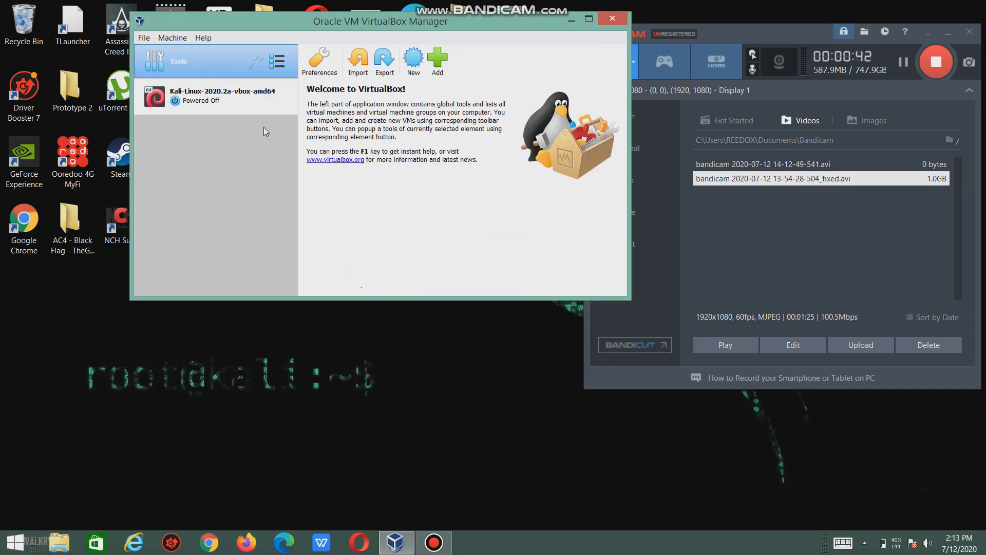
# Step: Review the USB settings of the Kali-Linux-2020.2a-vbox-amd64 machine and accept them
pyautogui.click(256, 103)
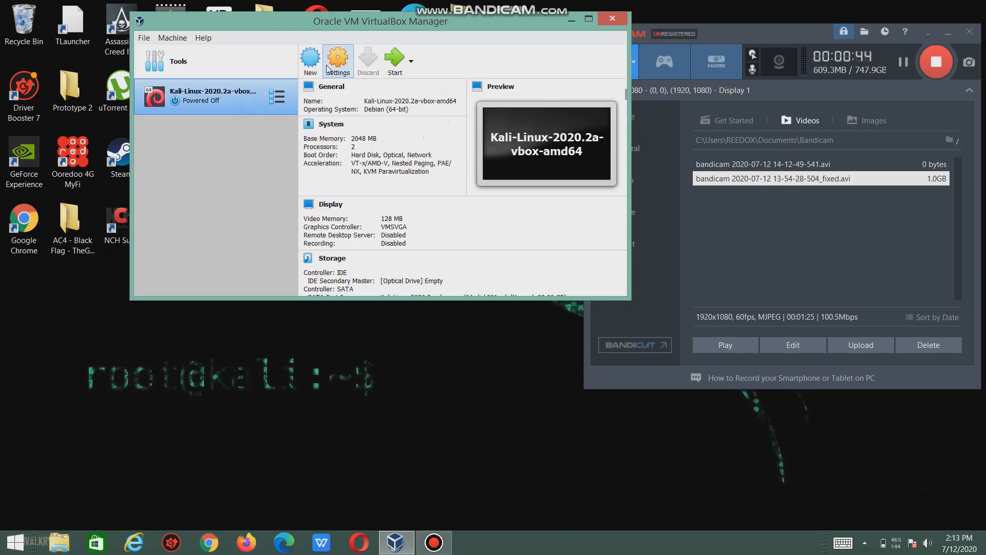
pyautogui.click(334, 62)
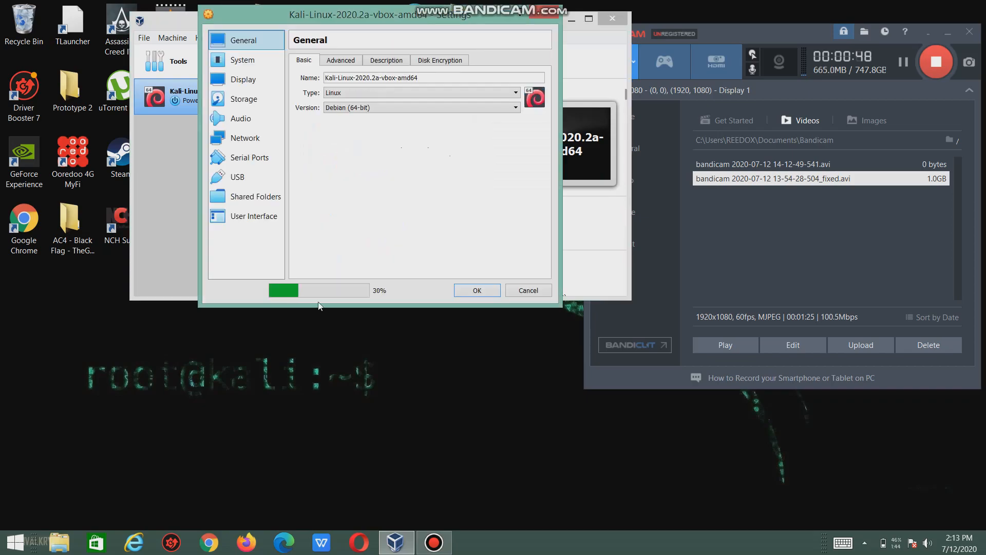
pyautogui.click(266, 174)
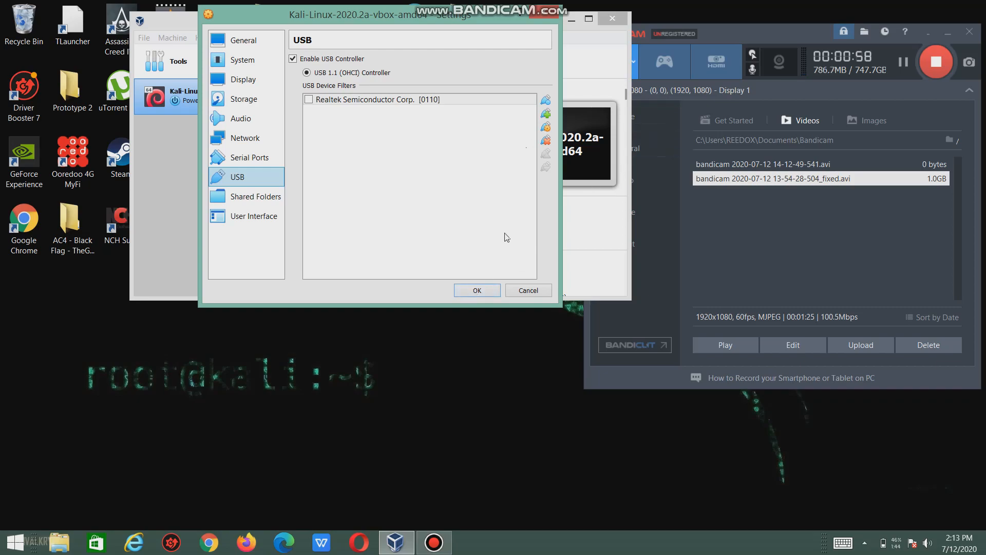
pyautogui.click(494, 291)
# Step: Start the Kali virtual machine and check its advanced general and USB settings during startup
pyautogui.click(396, 56)
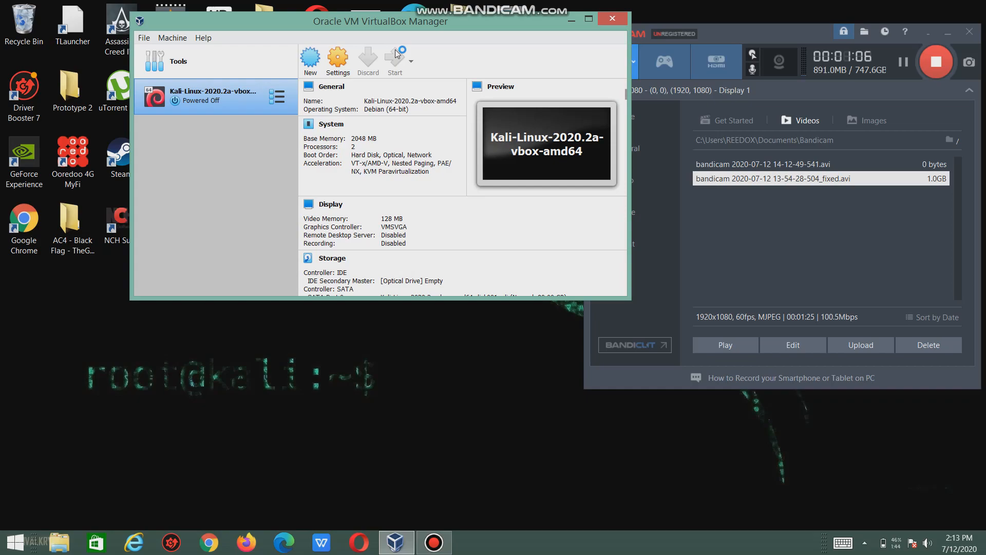
pyautogui.click(334, 67)
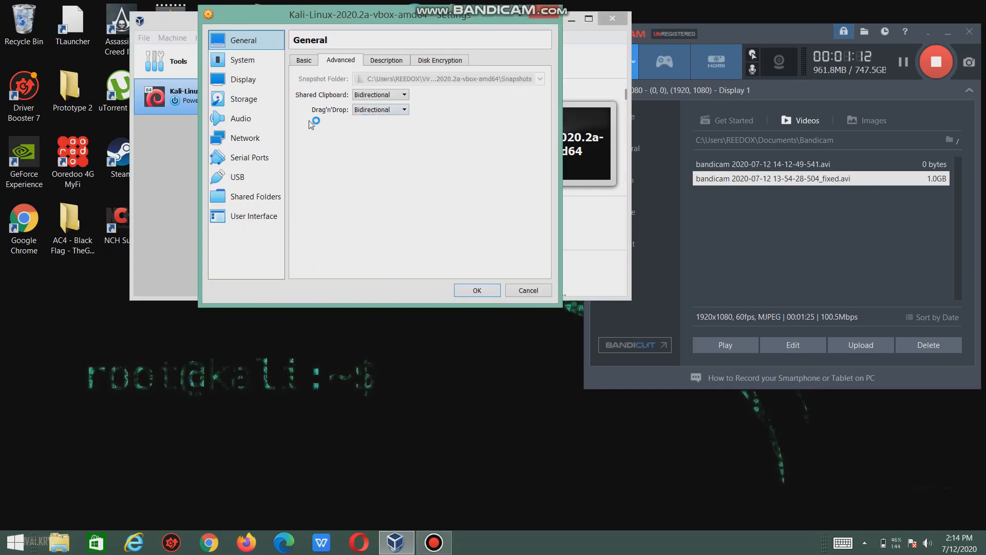
pyautogui.click(254, 178)
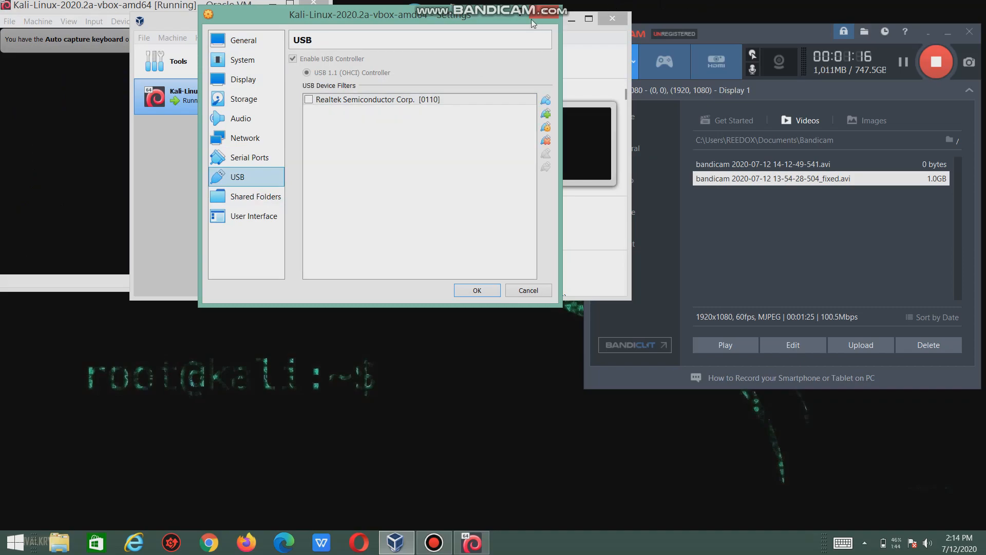
pyautogui.click(546, 14)
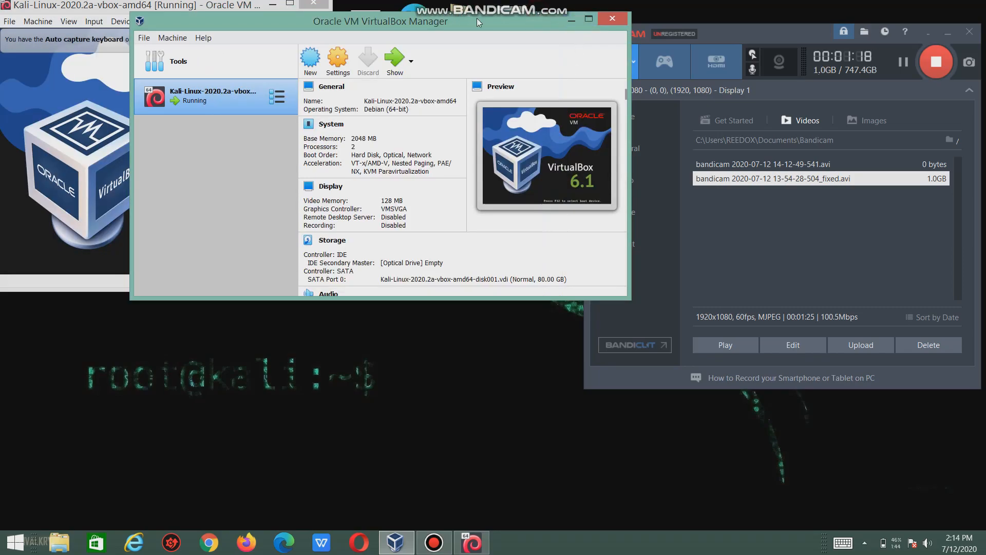
# Step: Bring the running Kali machine's window into full view and move back and forth between its boot menu entries
pyautogui.moveTo(105, 6); pyautogui.dragTo(262, 101)
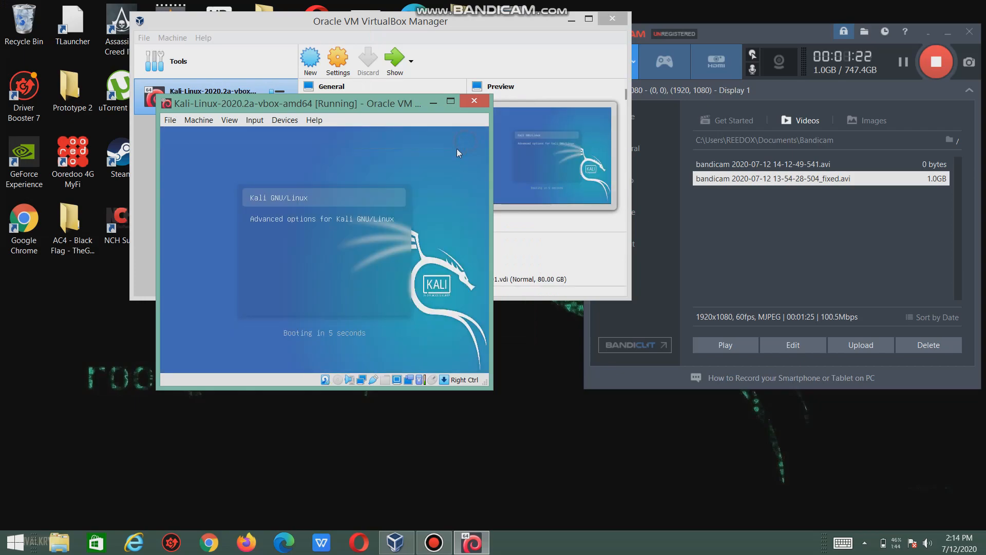
pyautogui.press('Down')
pyautogui.press('Up')
pyautogui.press('Down')
pyautogui.press('Up')
pyautogui.press('Down')
pyautogui.press('Up')
# Step: Close the Kali virtual machine by powering it off
pyautogui.click(474, 104)
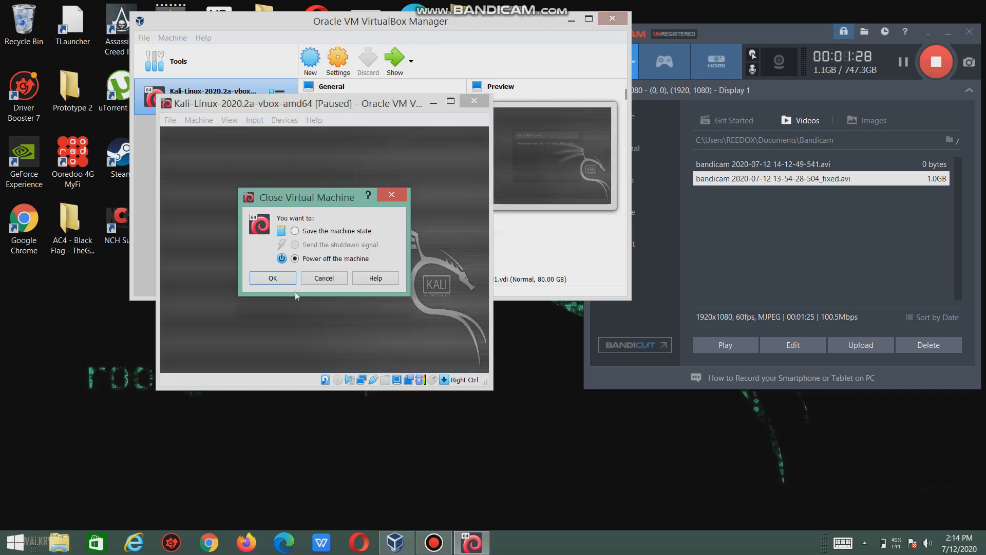
pyautogui.click(279, 279)
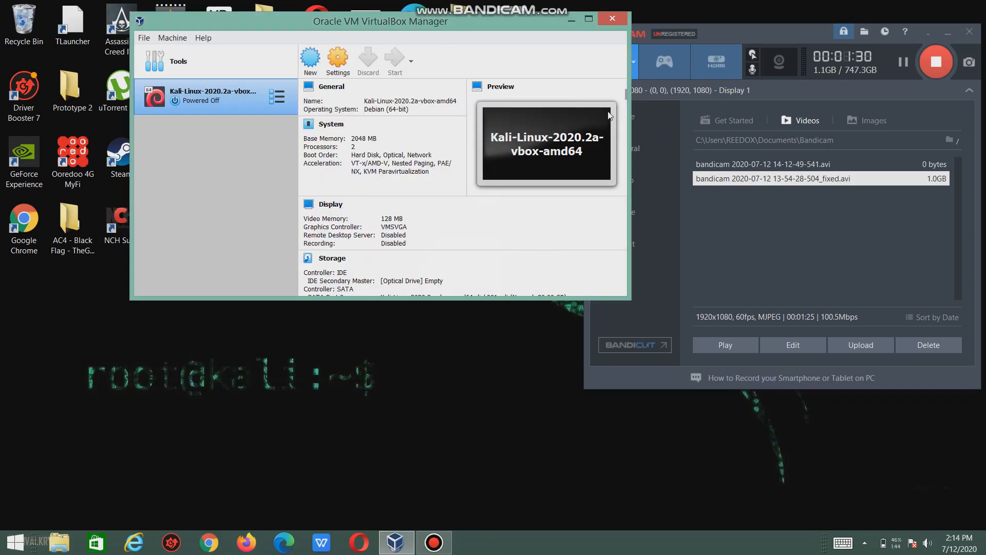